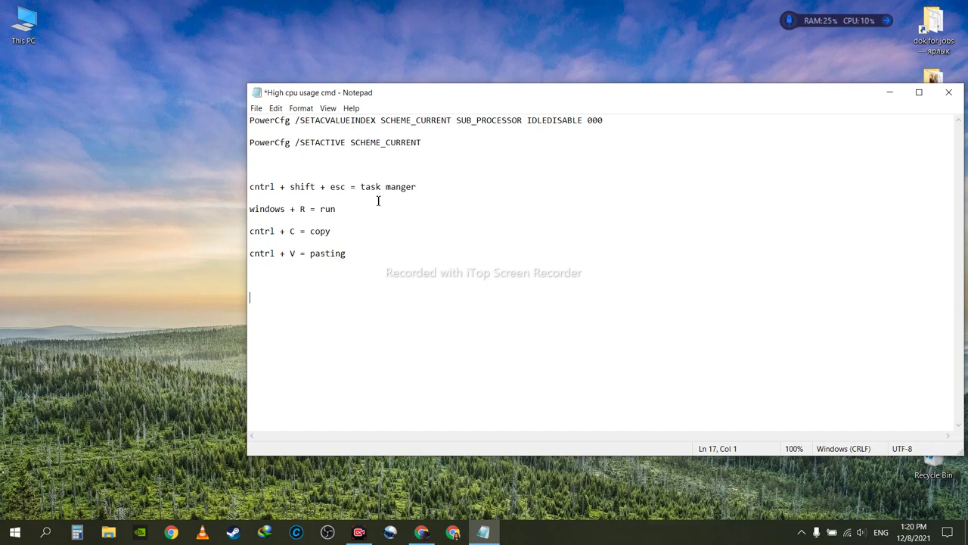
- Highlight the 'cntrl + shift + esc' shortcut note in Notepad
{"action": "left_click_drag", "start_coordinate": [420, 186], "coordinate": [361, 187]}
{"action": "left_click", "coordinate": [359, 194]}
{"action": "left_click_drag", "start_coordinate": [346, 187], "coordinate": [248, 189]}
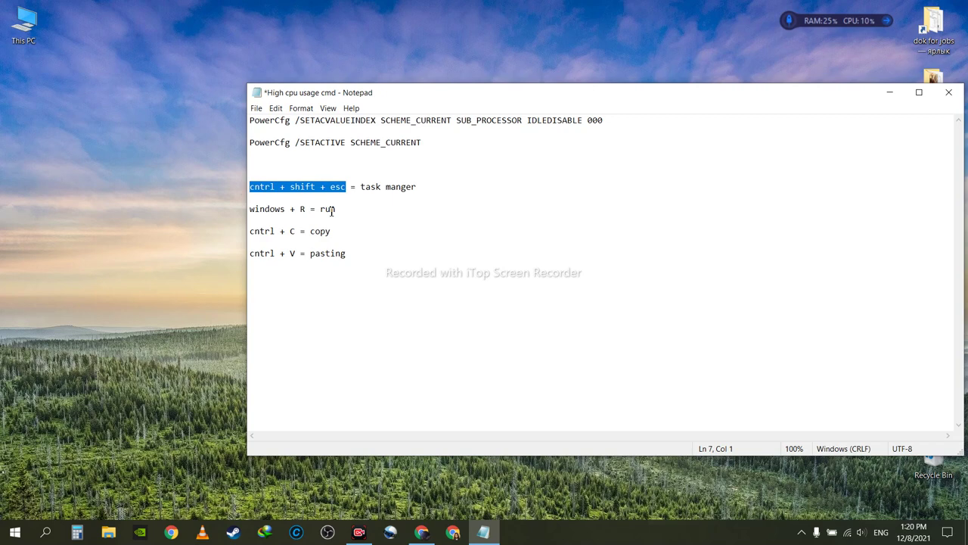
- Open Task Manager with Ctrl+Shift+Esc, close it, then reopen it from the taskbar menu
{"action": "key", "text": "ctrl+shift+Escape"}
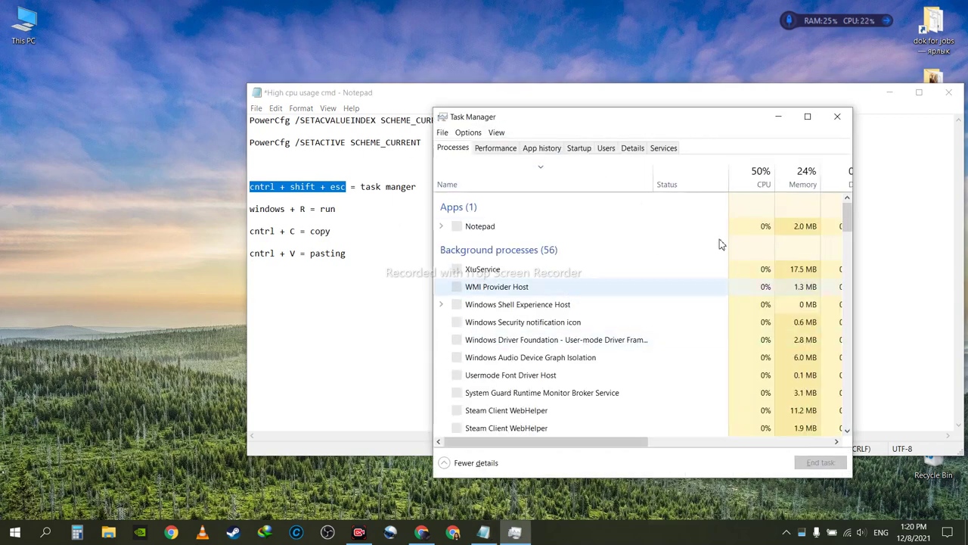
{"action": "left_click", "coordinate": [833, 124]}
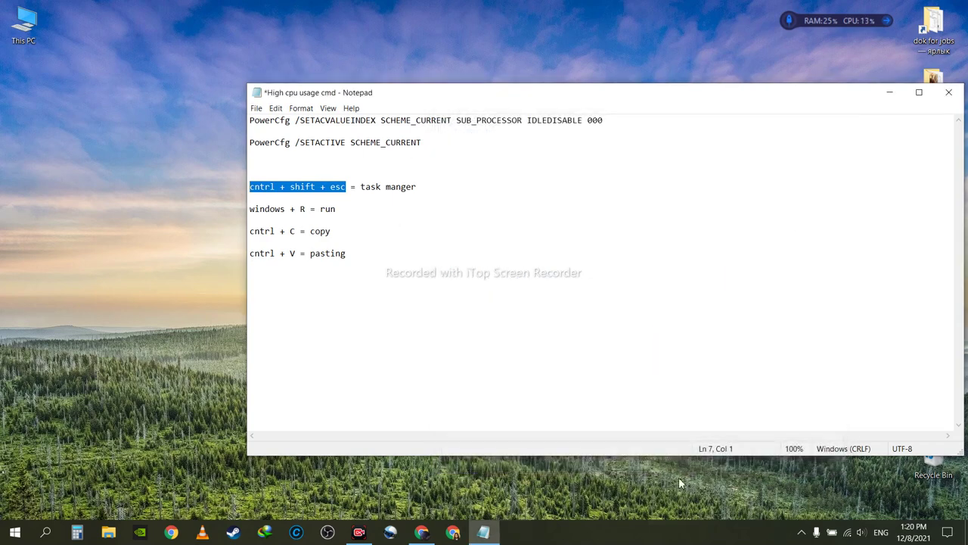
{"action": "right_click", "coordinate": [572, 533]}
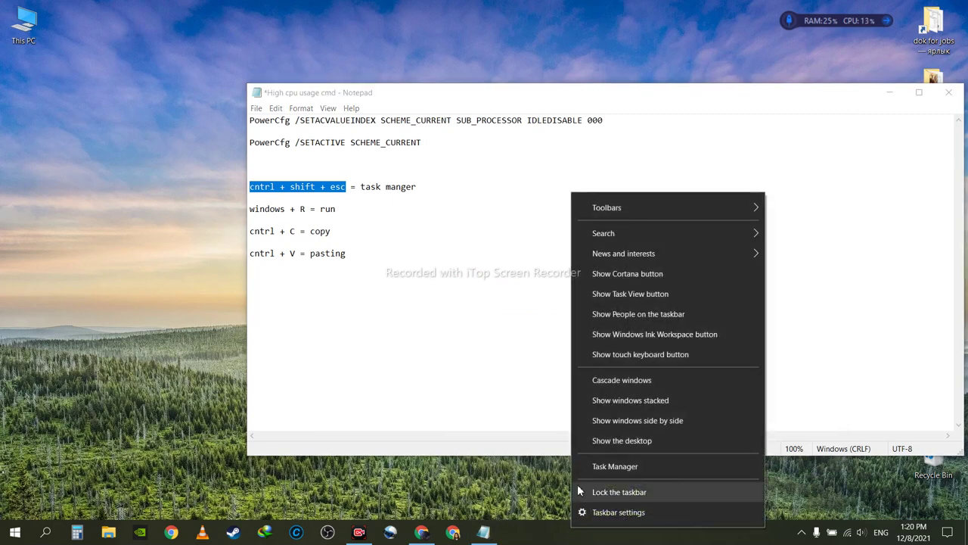
{"action": "left_click", "coordinate": [615, 467]}
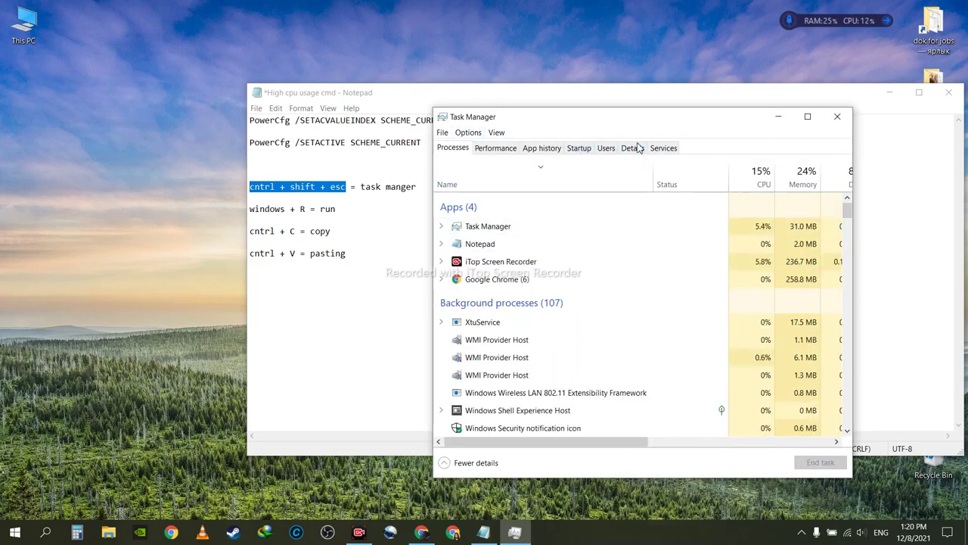
- On Task Manager's Startup list, disable Microsoft OneDrive, then re-enable it
{"action": "left_click", "coordinate": [578, 150]}
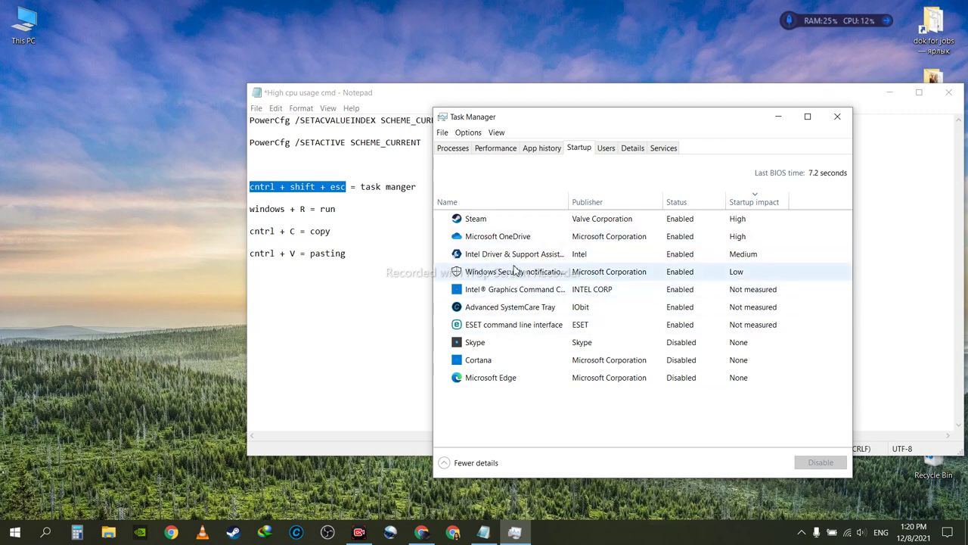
{"action": "right_click", "coordinate": [683, 238]}
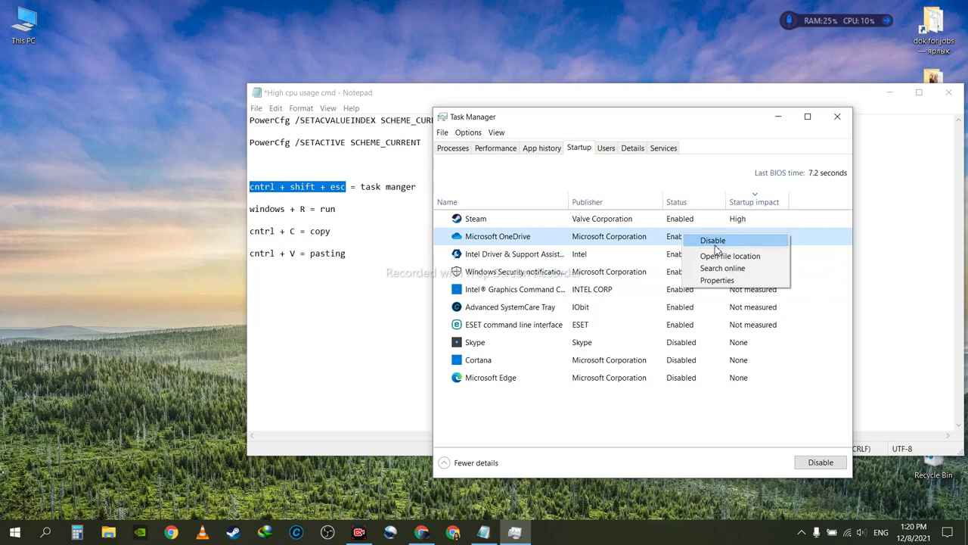
{"action": "left_click", "coordinate": [715, 245]}
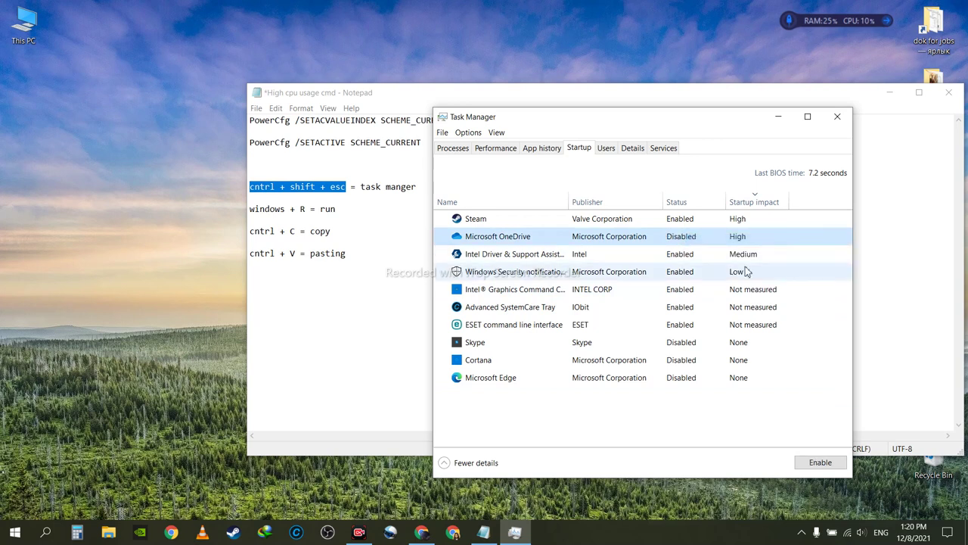
{"action": "right_click", "coordinate": [695, 245]}
{"action": "left_click", "coordinate": [702, 447]}
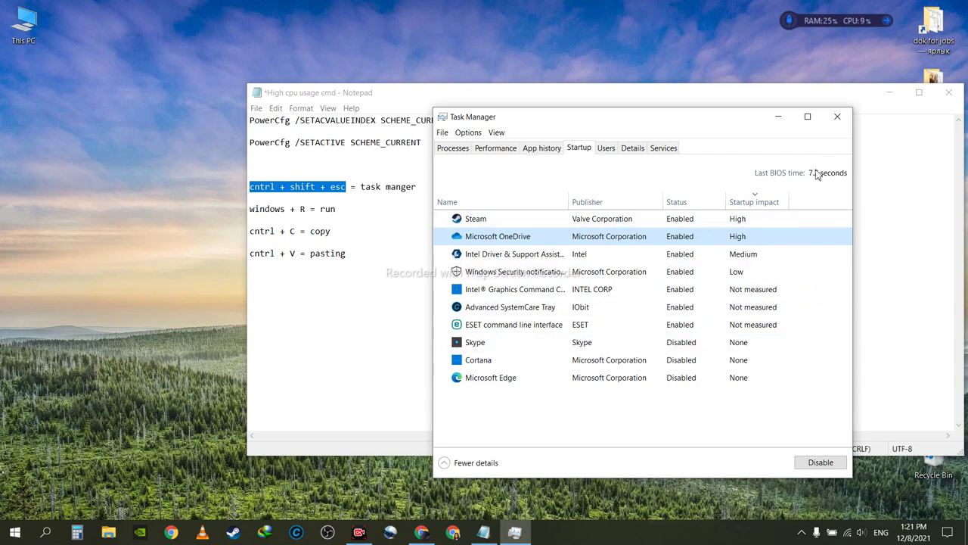
- Close Task Manager, search Windows for 'skype', then dismiss the results back to Notepad
{"action": "left_click", "coordinate": [838, 121]}
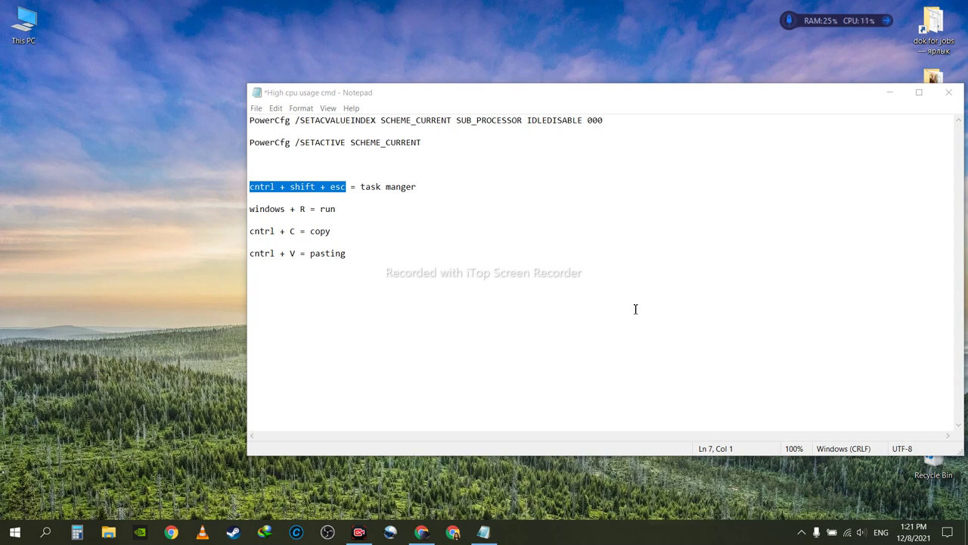
{"action": "left_click", "coordinate": [47, 529]}
{"action": "type", "text": "skype"}
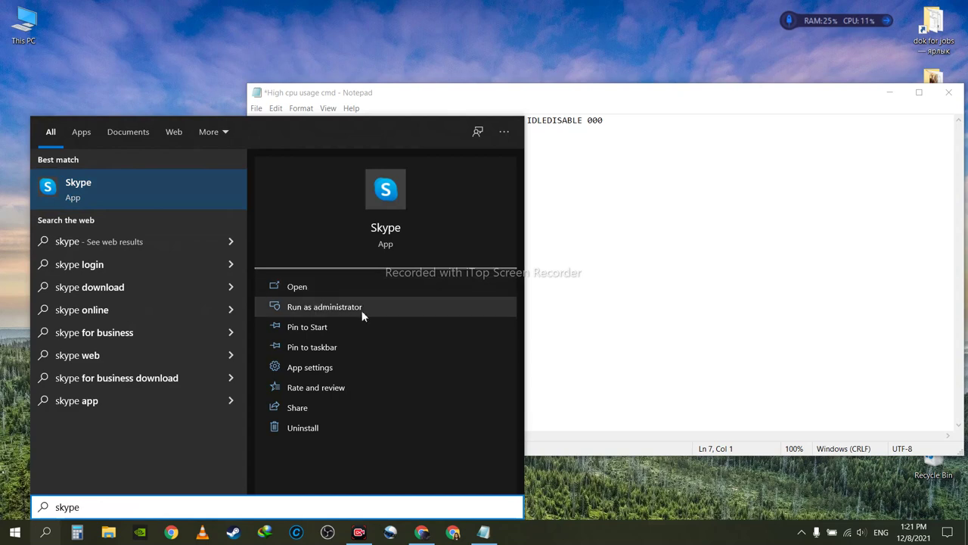
{"action": "left_click", "coordinate": [655, 341]}
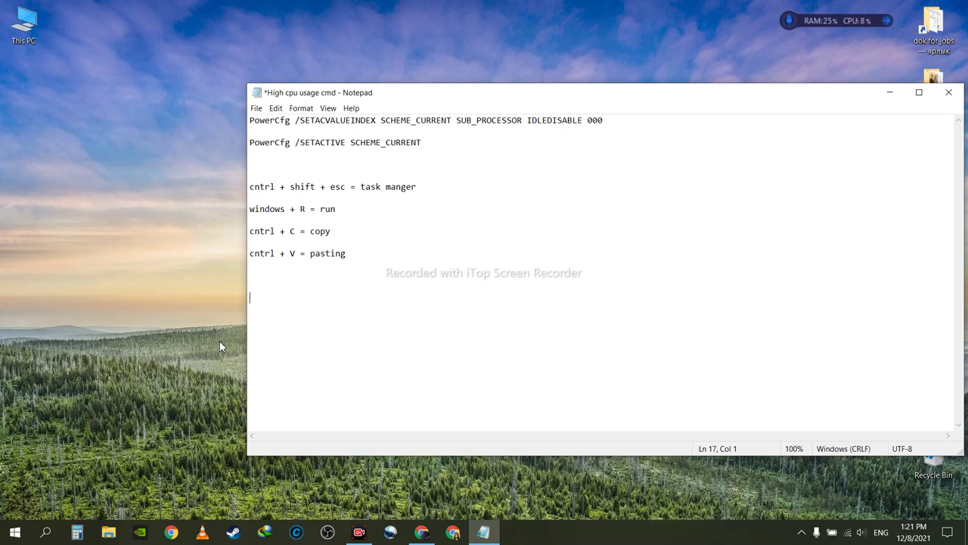
- Run 'cmd' from the Win+R Run dialog to open a standard Command Prompt
{"action": "key", "text": "super+r"}
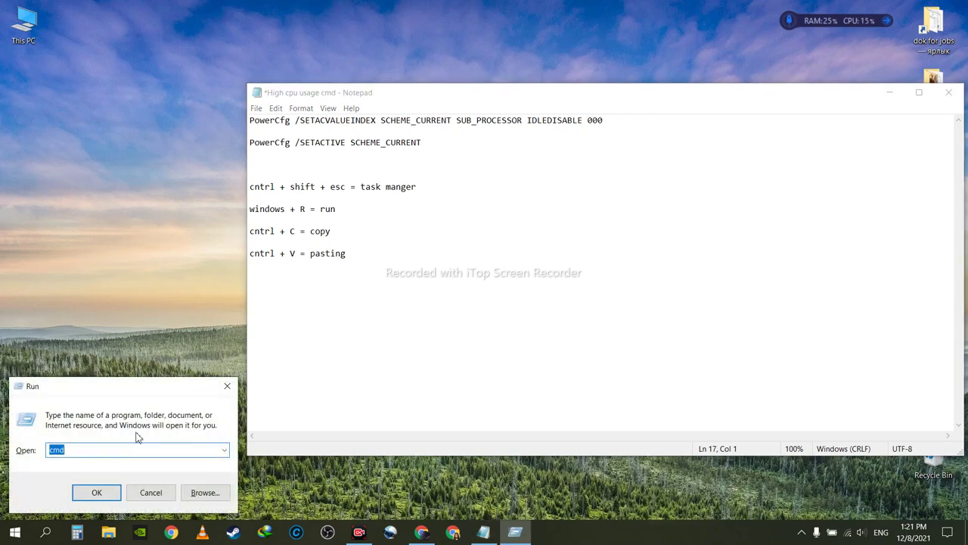
{"action": "key", "text": "BackSpace"}
{"action": "left_click_drag", "start_coordinate": [139, 398], "coordinate": [138, 283]}
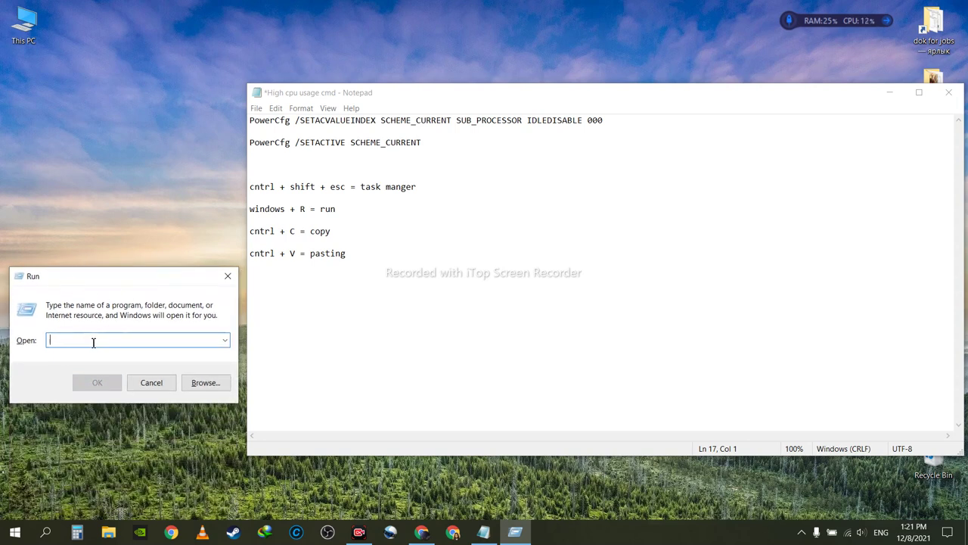
{"action": "type", "text": "cmd"}
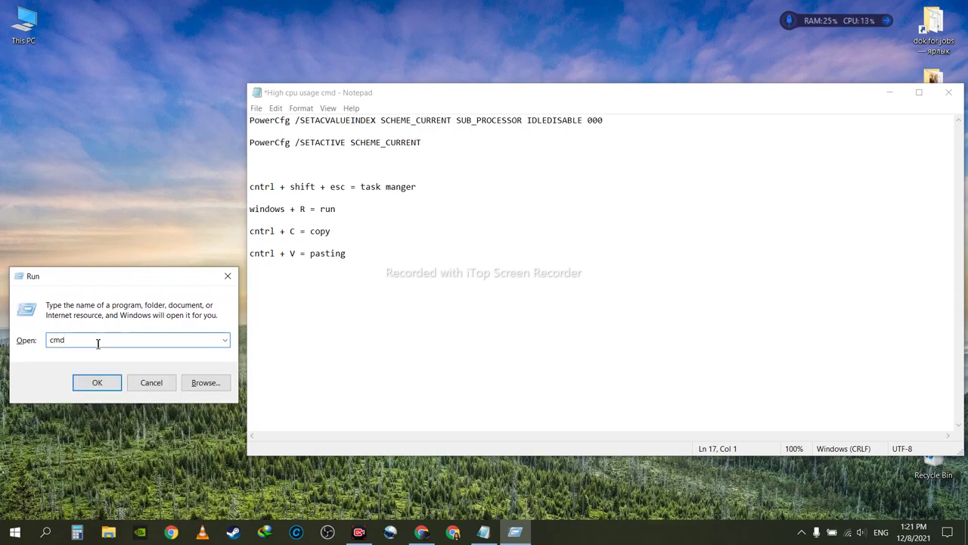
{"action": "key", "text": "Return"}
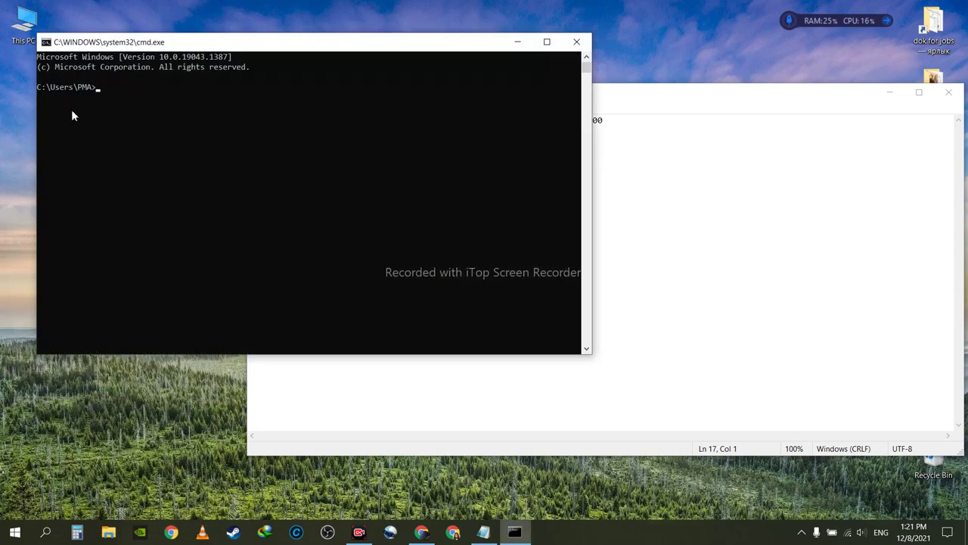
- Close the standard console and launch Command Prompt as administrator from Windows search
{"action": "left_click", "coordinate": [576, 42]}
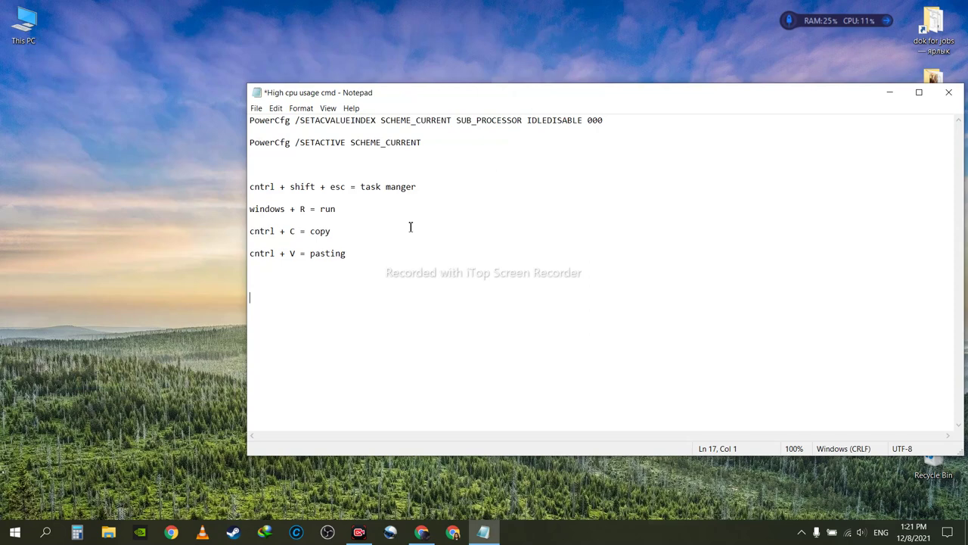
{"action": "left_click", "coordinate": [46, 531]}
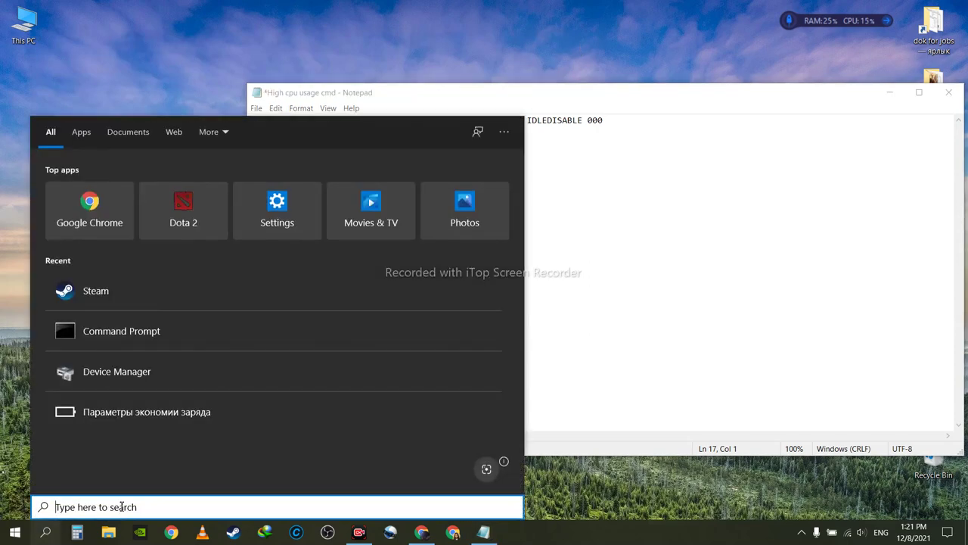
{"action": "type", "text": "cmd"}
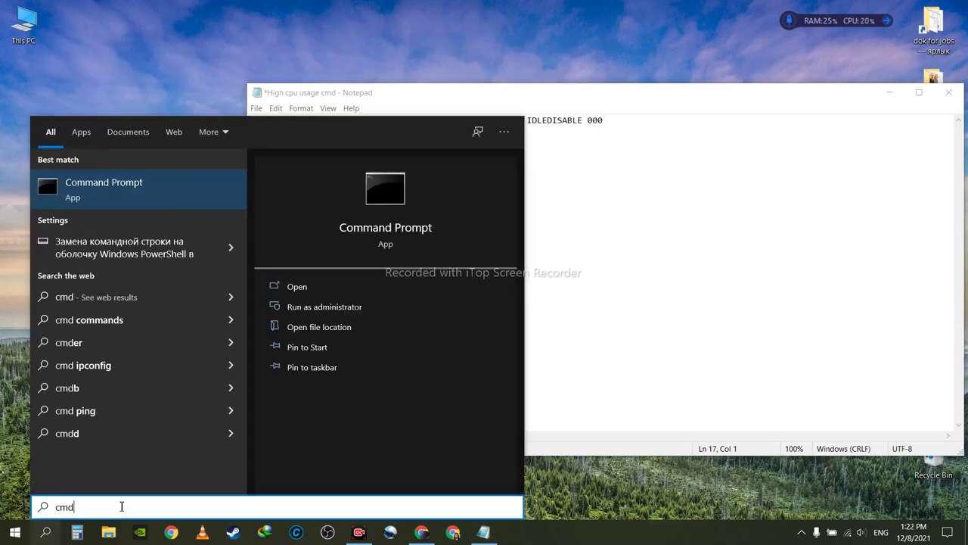
{"action": "right_click", "coordinate": [76, 205]}
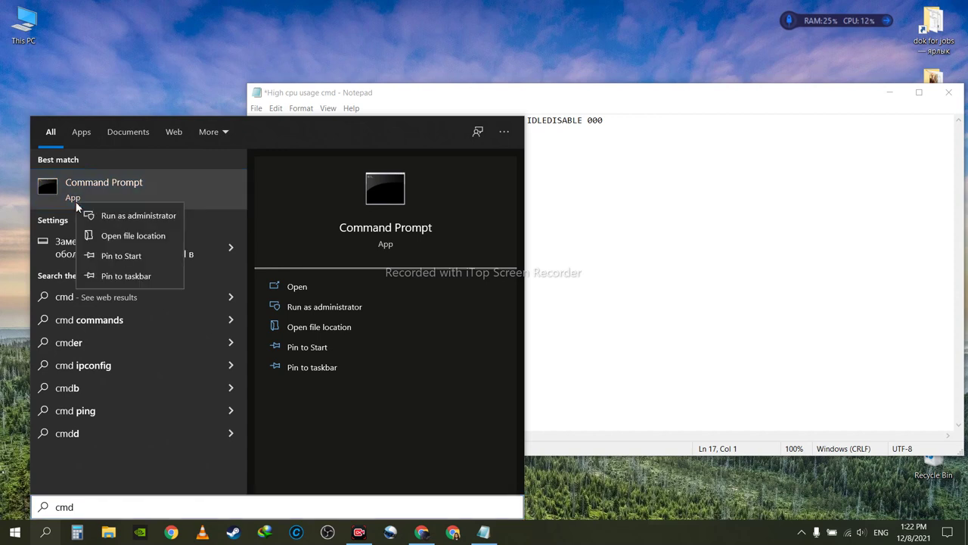
{"action": "left_click", "coordinate": [131, 216]}
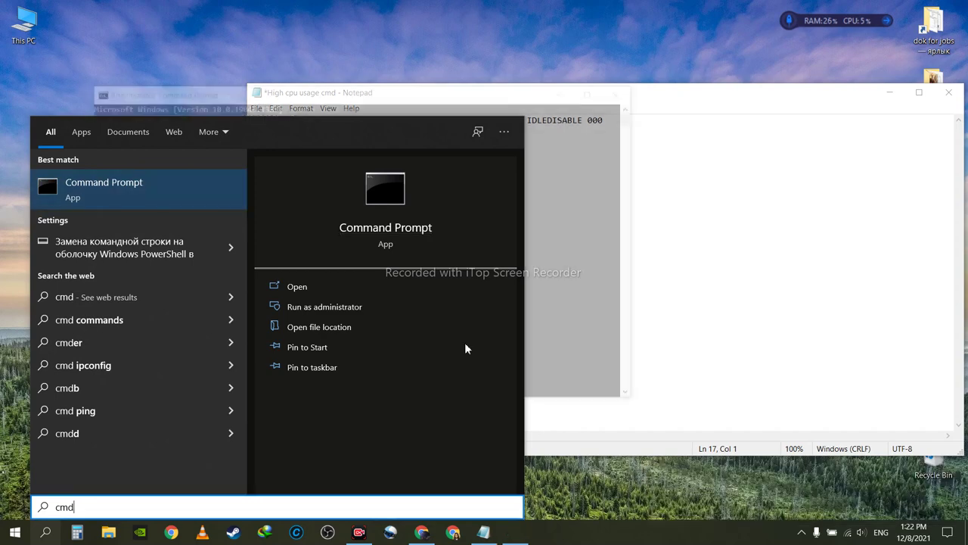
{"action": "left_click", "coordinate": [577, 272]}
- Move the administrator console aside and bring the Notepad notes to the front
{"action": "left_click_drag", "start_coordinate": [336, 112], "coordinate": [611, 187]}
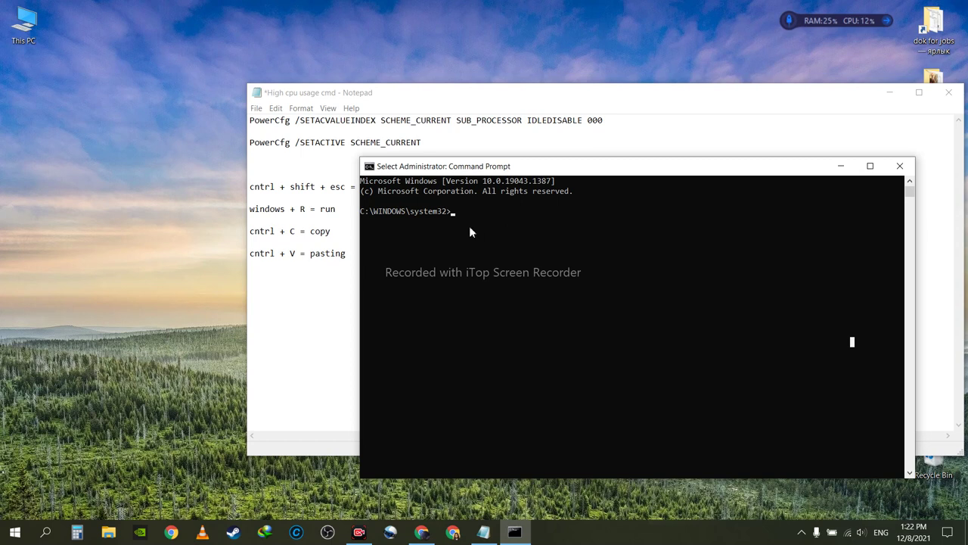
{"action": "left_click", "coordinate": [463, 213]}
{"action": "left_click", "coordinate": [520, 141]}
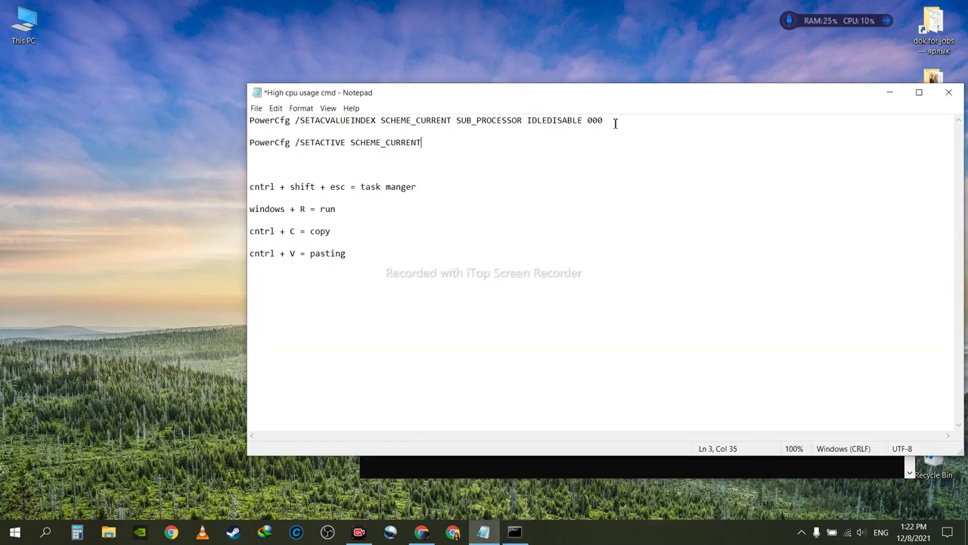
- Copy the 'PowerCfg SETACVALUEINDEX … IDLEDISABLE 000' line from Notepad
{"action": "left_click_drag", "start_coordinate": [614, 120], "coordinate": [249, 123]}
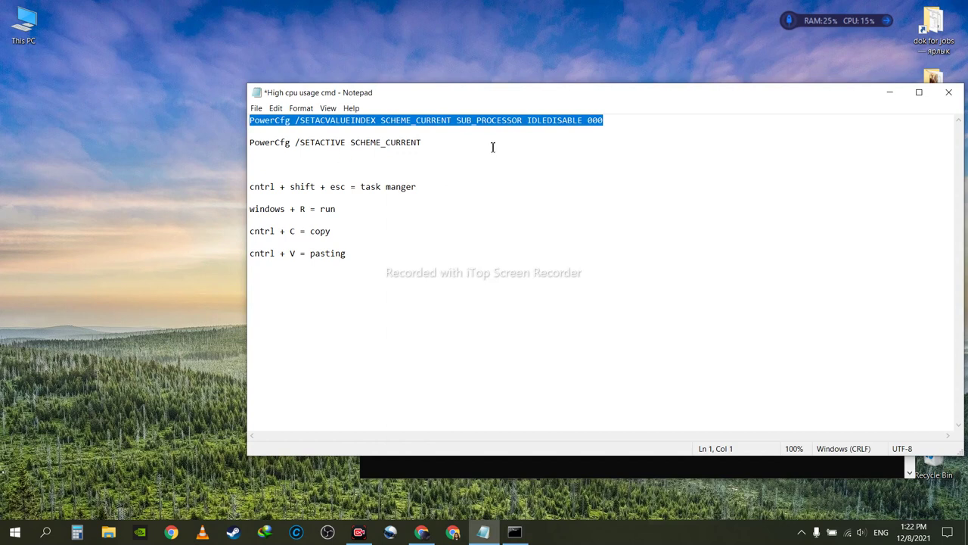
{"action": "left_click_drag", "start_coordinate": [514, 104], "coordinate": [443, 105]}
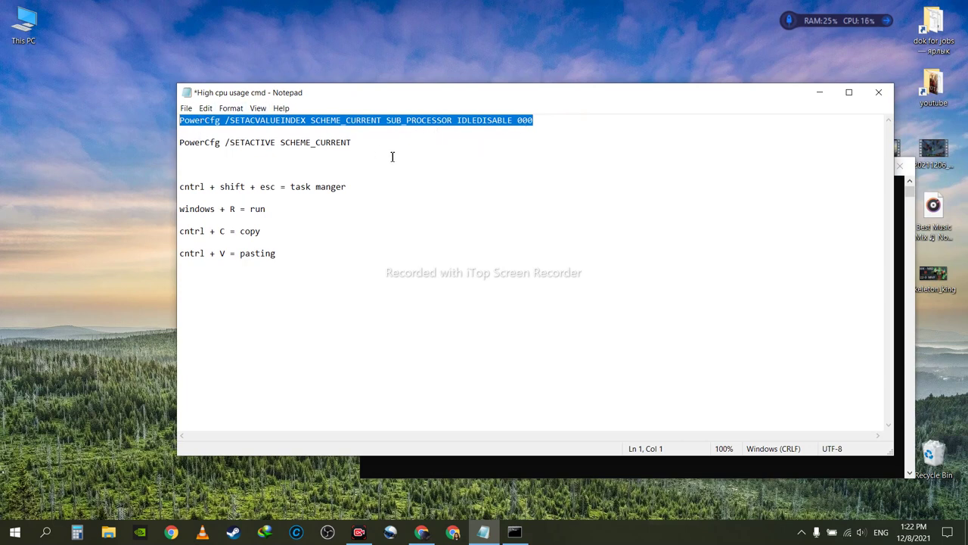
{"action": "left_click_drag", "start_coordinate": [272, 230], "coordinate": [164, 234]}
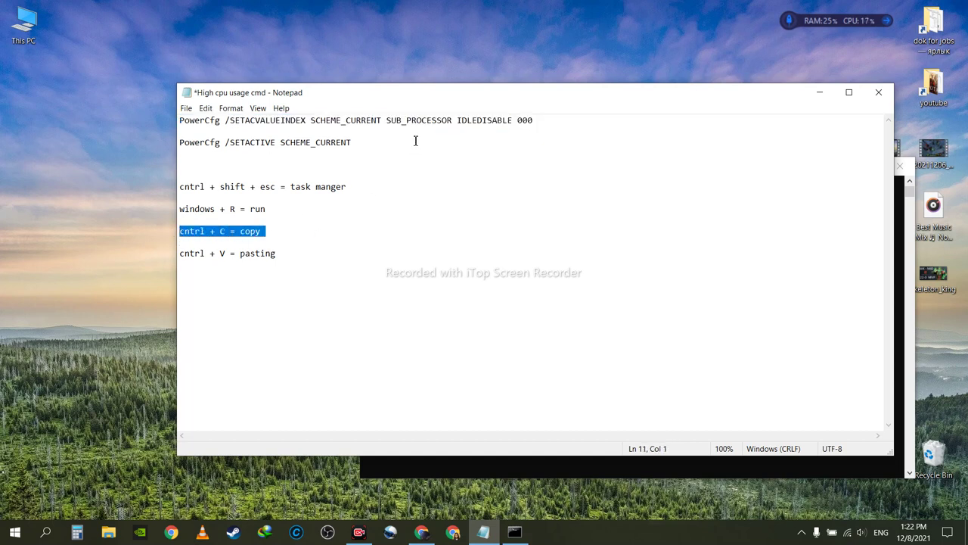
{"action": "left_click_drag", "start_coordinate": [537, 120], "coordinate": [180, 120]}
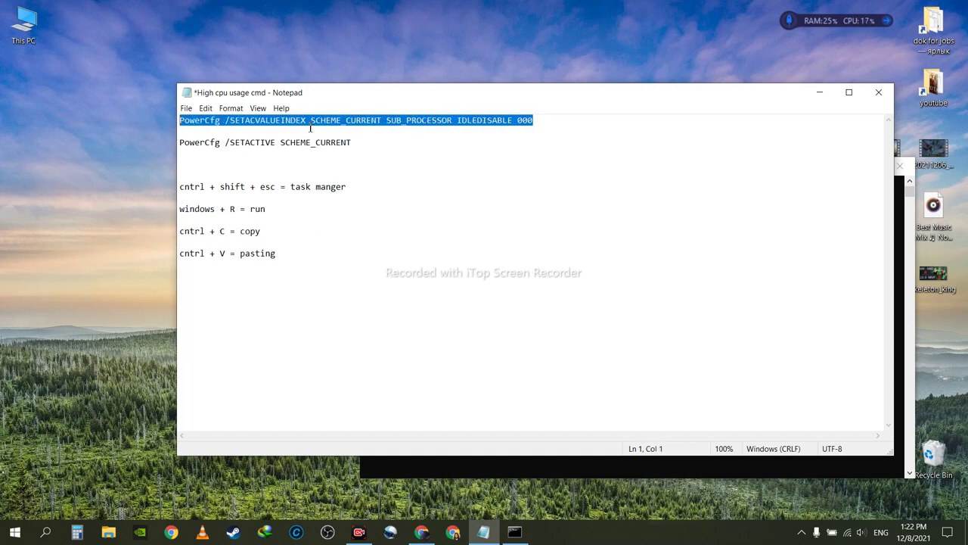
{"action": "right_click", "coordinate": [312, 122]}
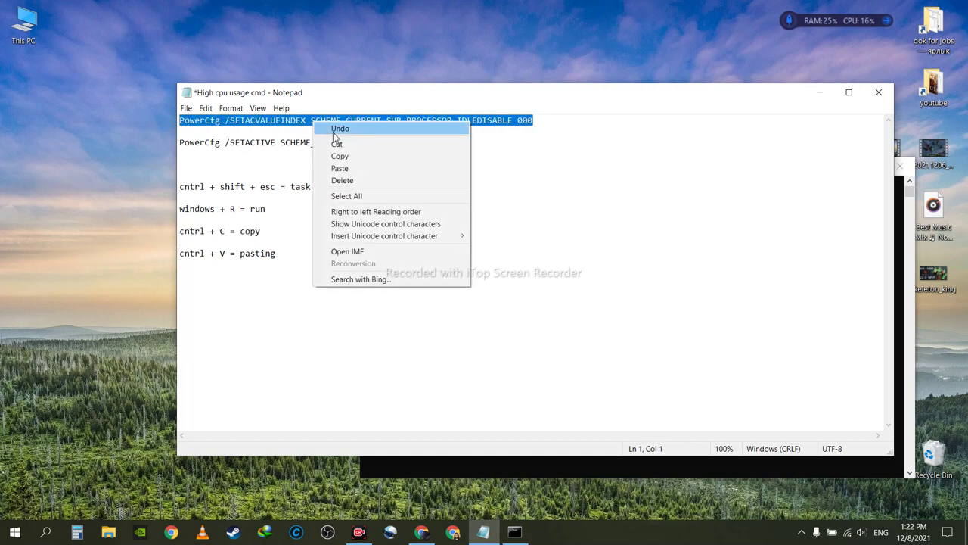
{"action": "left_click", "coordinate": [364, 159]}
{"action": "left_click", "coordinate": [550, 138]}
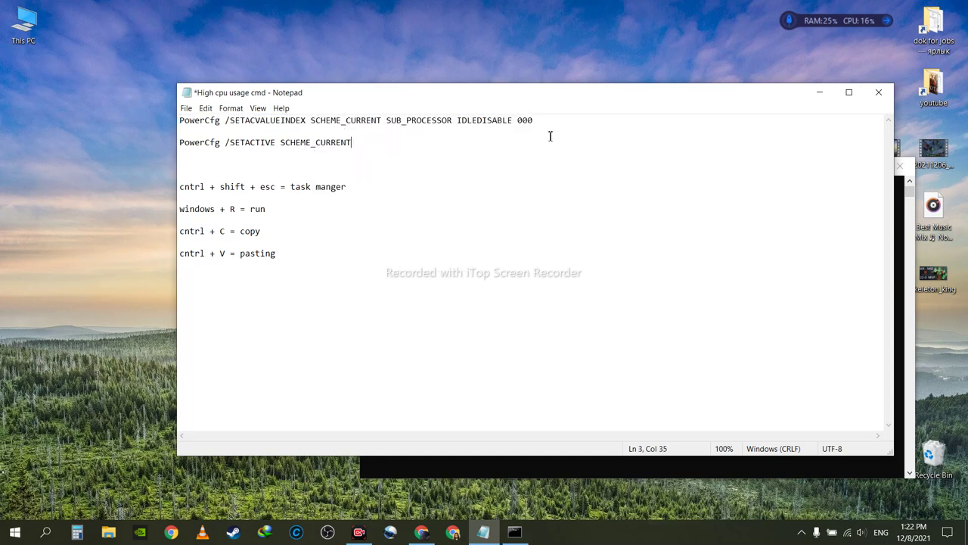
{"action": "left_click_drag", "start_coordinate": [534, 119], "coordinate": [157, 125]}
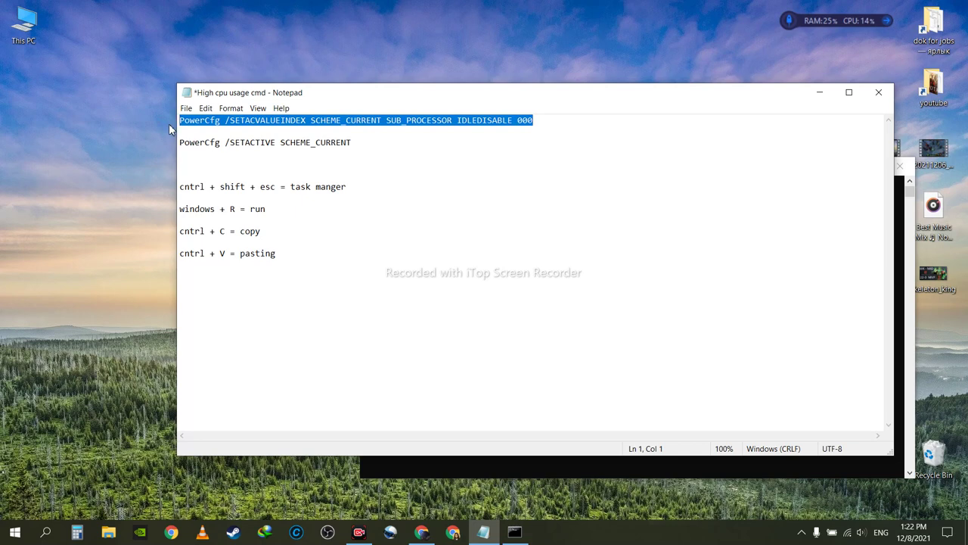
{"action": "left_click_drag", "start_coordinate": [429, 97], "coordinate": [343, 46]}
- Paste and run the SETACVALUEINDEX IDLEDISABLE 000 command in the administrator console
{"action": "left_click", "coordinate": [833, 356]}
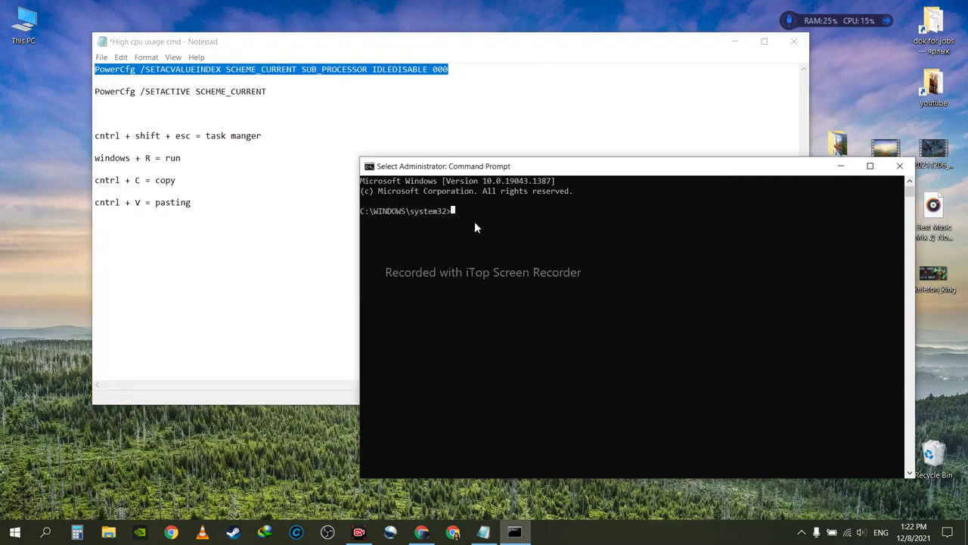
{"action": "key", "text": "ctrl+v"}
{"action": "left_click_drag", "start_coordinate": [210, 205], "coordinate": [75, 205]}
{"action": "left_click_drag", "start_coordinate": [175, 180], "coordinate": [92, 180]}
{"action": "left_click", "coordinate": [253, 70]}
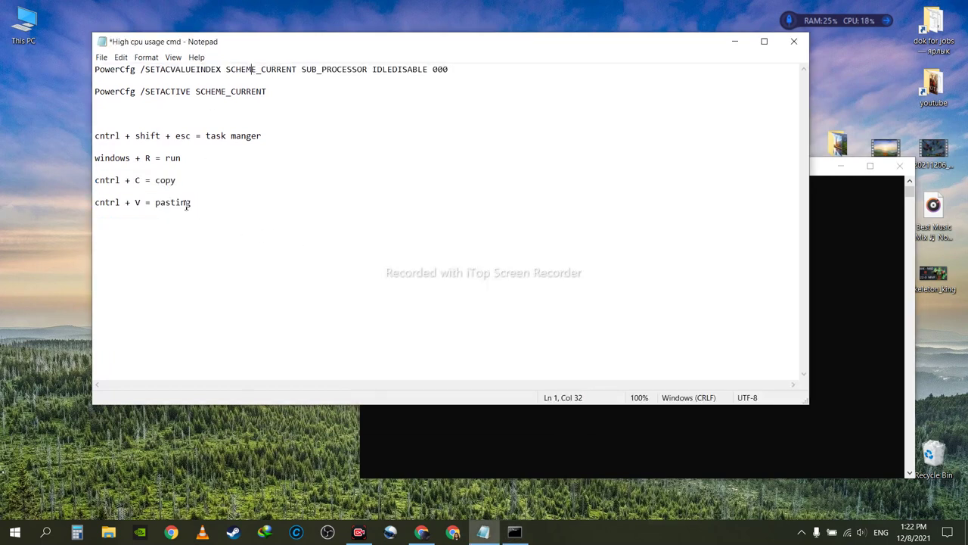
{"action": "left_click_drag", "start_coordinate": [204, 204], "coordinate": [83, 205]}
{"action": "left_click", "coordinate": [623, 423]}
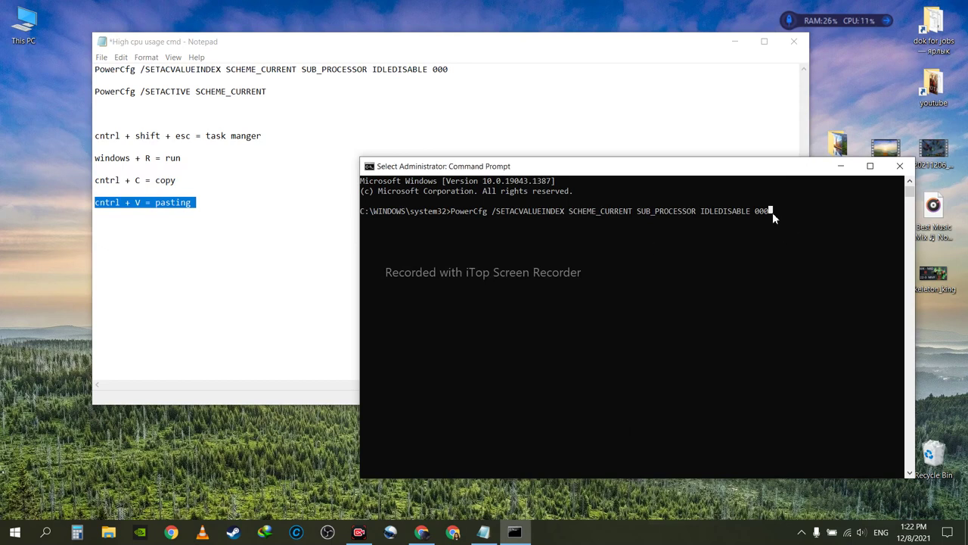
{"action": "key", "text": "Escape"}
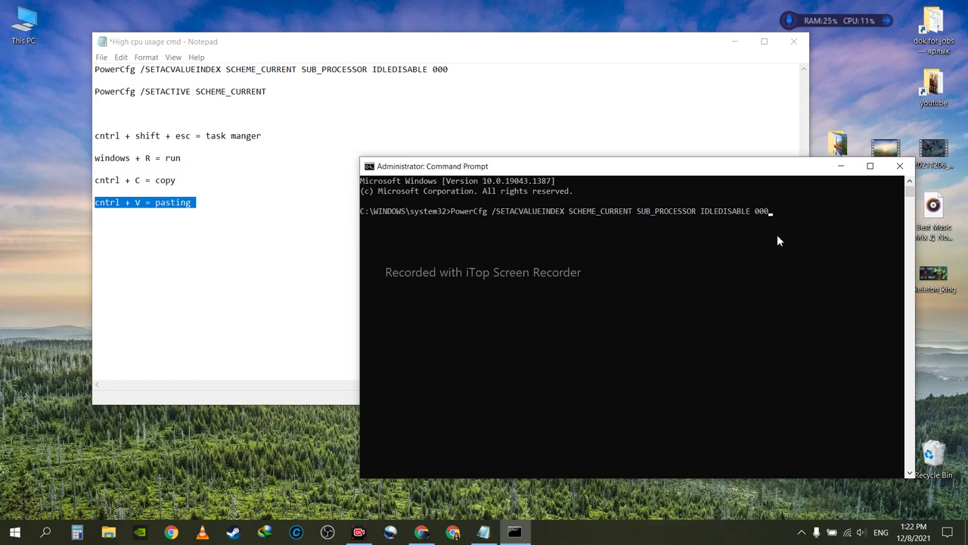
{"action": "key", "text": "Return"}
- Paste and run 'PowerCfg /SETACTIVE SCHEME_CURRENT', then close the console
{"action": "left_click_drag", "start_coordinate": [270, 91], "coordinate": [92, 92]}
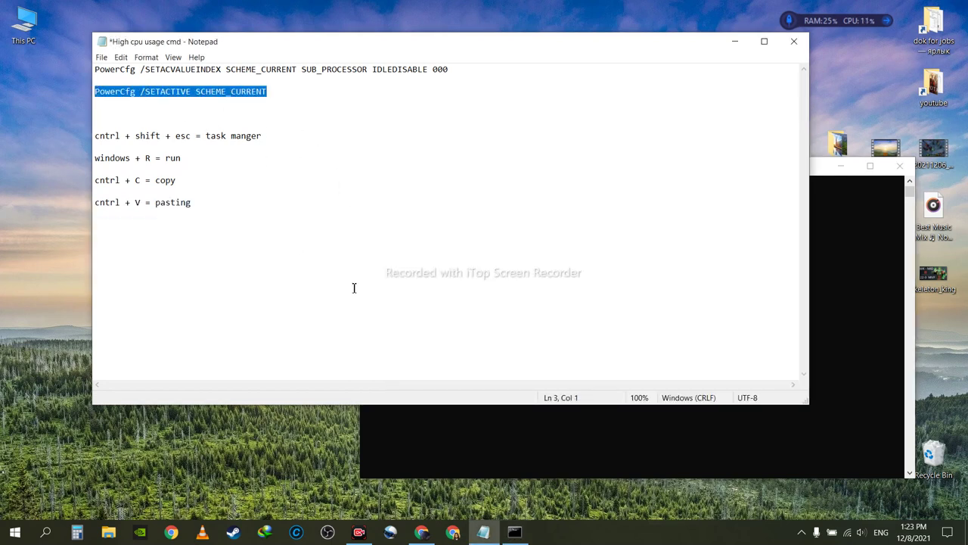
{"action": "left_click", "coordinate": [465, 428]}
{"action": "left_click", "coordinate": [454, 233]}
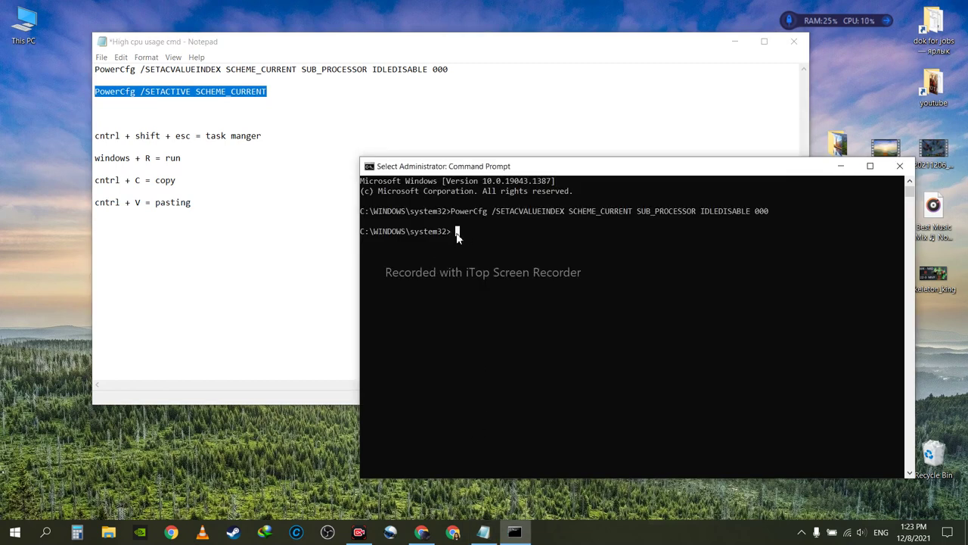
{"action": "key", "text": "ctrl+v"}
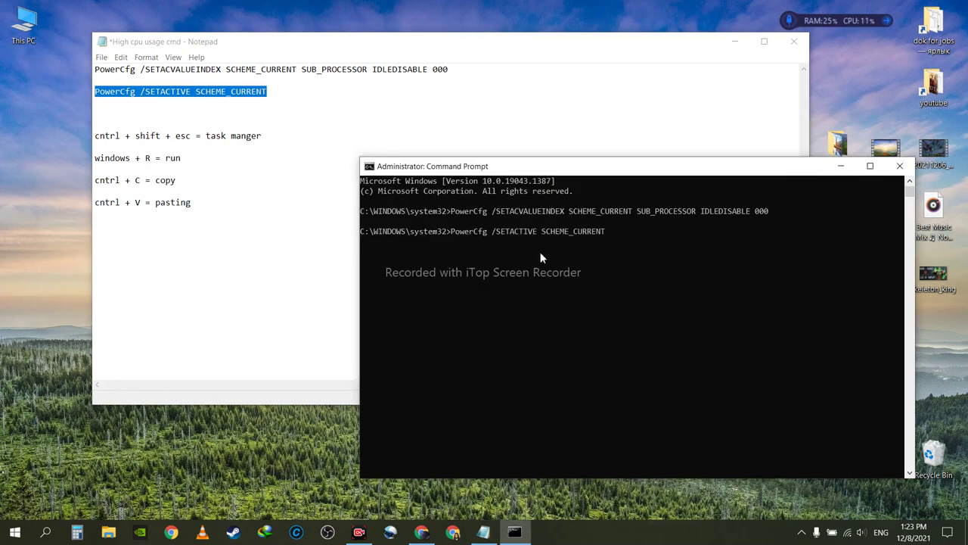
{"action": "key", "text": "Return"}
{"action": "left_click", "coordinate": [900, 168]}
- Deselect the highlighted note line and move the Notepad window right and down
{"action": "left_click", "coordinate": [570, 251]}
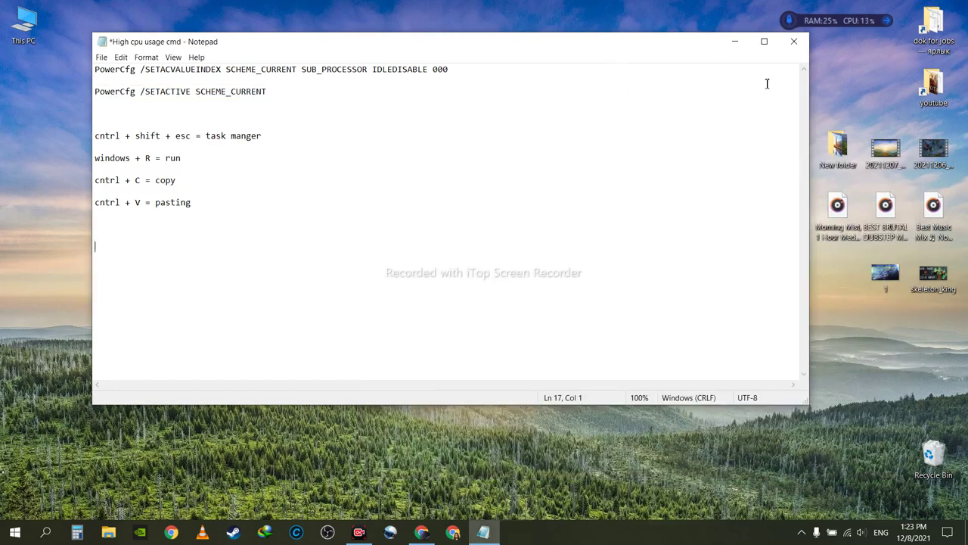
{"action": "left_click_drag", "start_coordinate": [648, 49], "coordinate": [802, 78]}
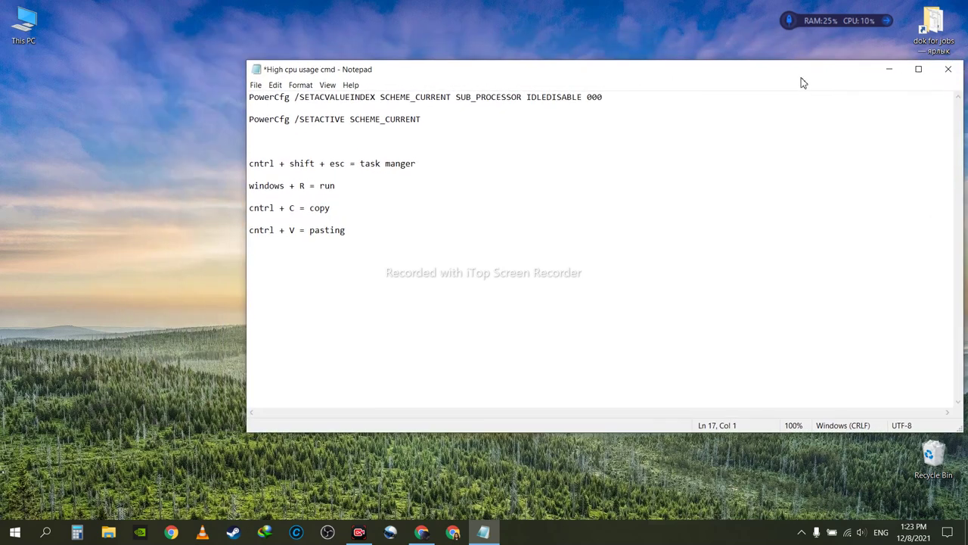